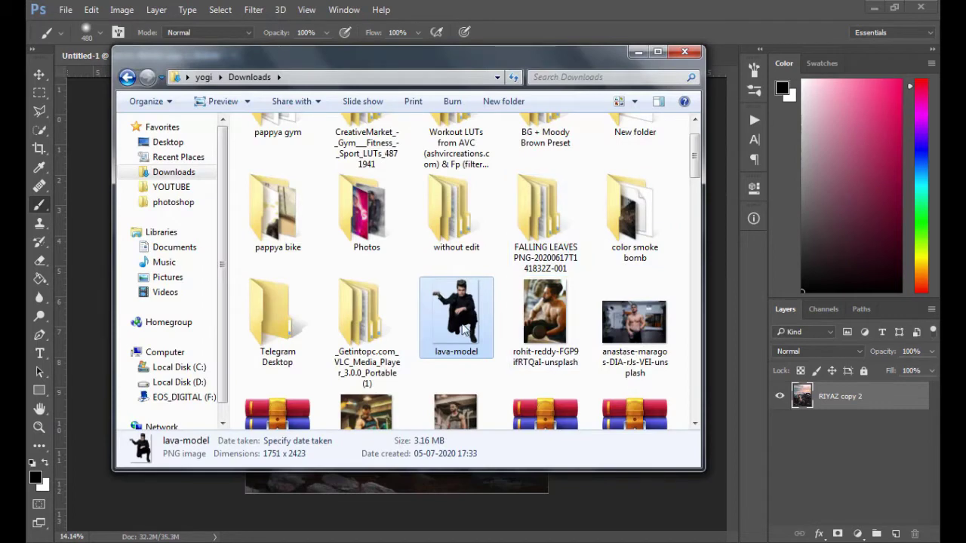
Place the lava-model man, shrink him to about 9.63% and set him crouching beside the wolf on the rocks.
{"action": "mouse_move", "coordinate": [435, 349]}
{"action": "left_mouse_down"}
{"action": "mouse_move", "coordinate": [101, 353]}
{"action": "mouse_move", "coordinate": [413, 260]}
{"action": "left_mouse_up"}
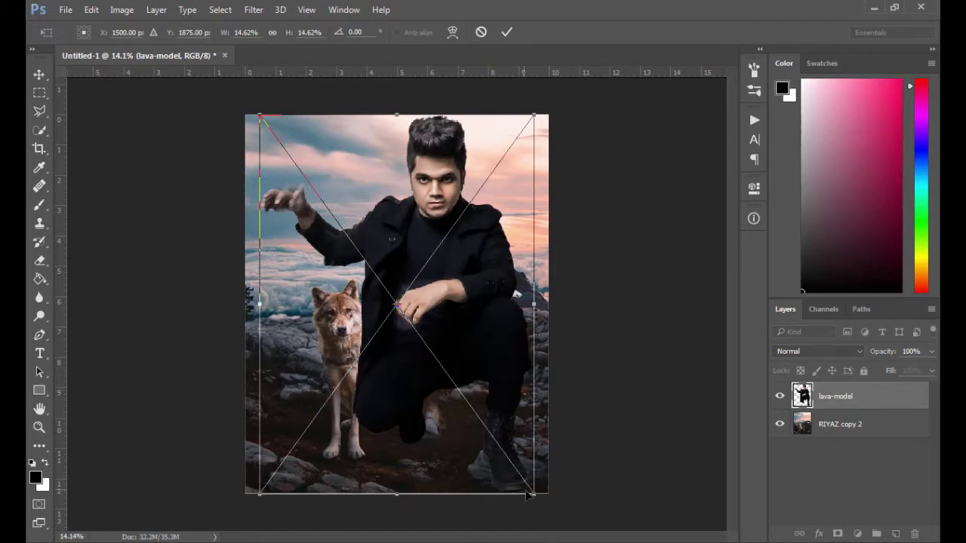
{"action": "left_click_drag", "start_coordinate": [532, 496], "coordinate": [459, 386]}
{"action": "mouse_move", "coordinate": [428, 314]}
{"action": "left_mouse_down"}
{"action": "mouse_move", "coordinate": [443, 358]}
{"action": "mouse_move", "coordinate": [468, 381]}
{"action": "left_mouse_up"}
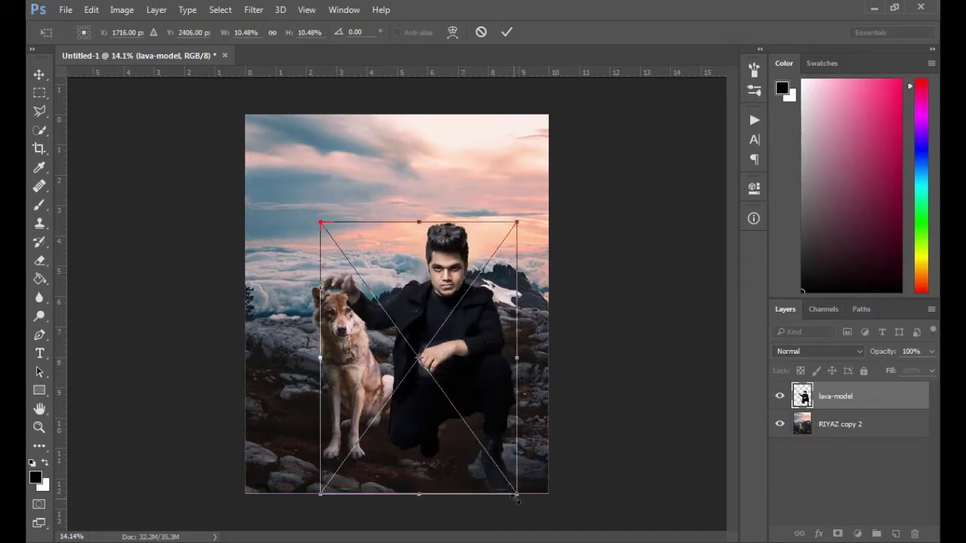
{"action": "left_click_drag", "start_coordinate": [517, 495], "coordinate": [502, 474]}
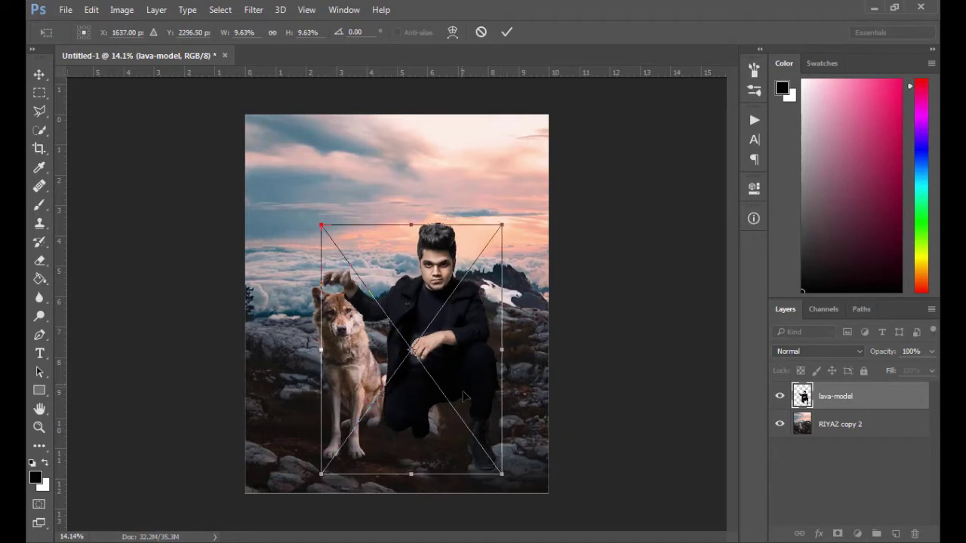
{"action": "left_click_drag", "start_coordinate": [464, 394], "coordinate": [465, 397]}
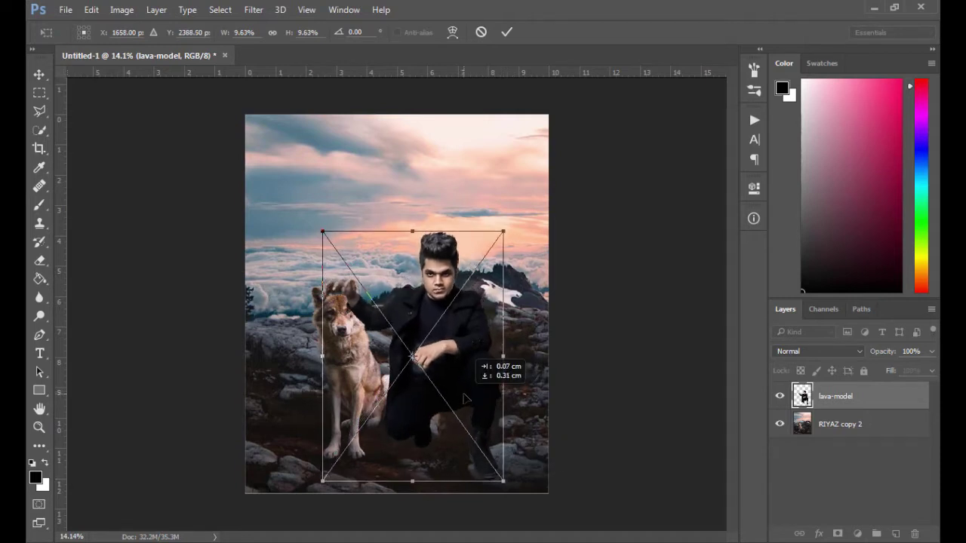
Commit the man's transform and add a layer mask to the lava-model layer.
{"action": "left_click", "coordinate": [503, 34]}
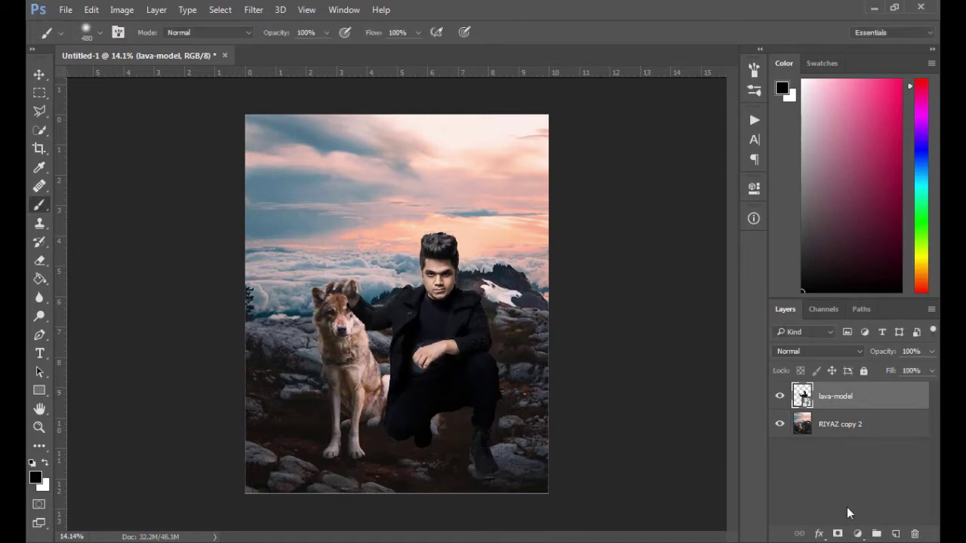
{"action": "left_click", "coordinate": [837, 534]}
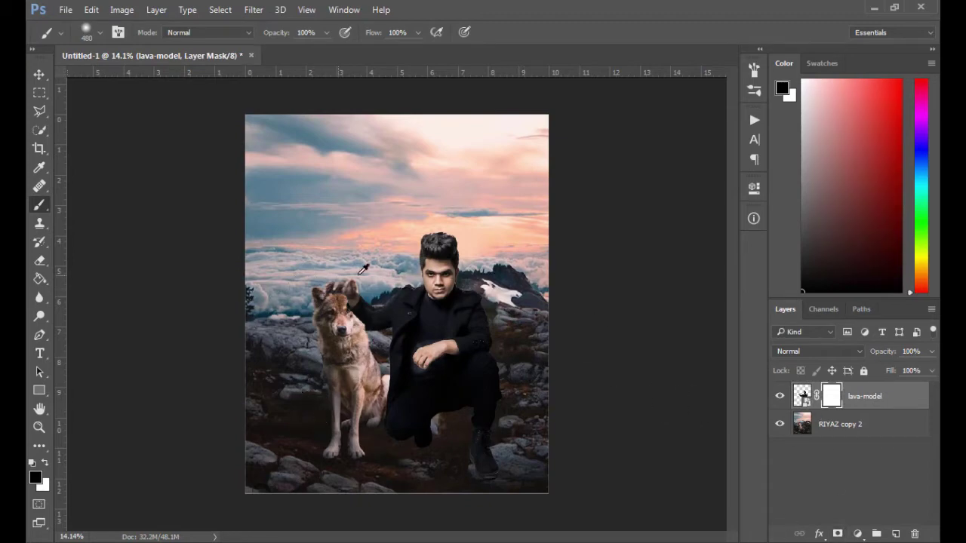
{"action": "scroll", "coordinate": [363, 269], "scroll_direction": "up", "scroll_amount": 3}
{"action": "scroll", "coordinate": [363, 270], "scroll_direction": "up", "scroll_amount": 3}
{"action": "scroll", "coordinate": [363, 270], "scroll_direction": "up", "scroll_amount": 3}
{"action": "scroll", "coordinate": [363, 270], "scroll_direction": "up", "scroll_amount": 2}
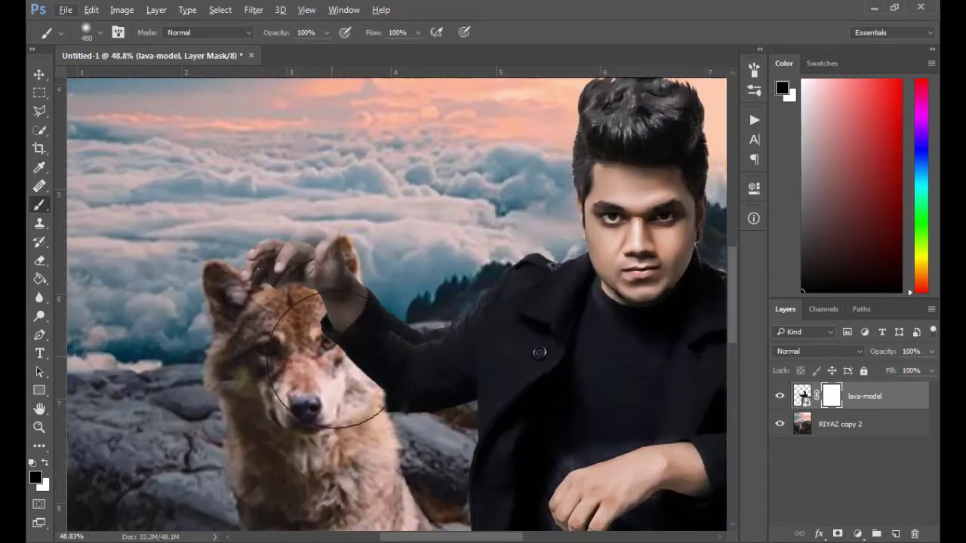
Paint black on the mask to hide the man's arm over the wolf's head, with a smaller brush.
{"action": "mouse_move", "coordinate": [326, 360]}
{"action": "left_mouse_down"}
{"action": "mouse_move", "coordinate": [323, 345]}
{"action": "mouse_move", "coordinate": [345, 312]}
{"action": "mouse_move", "coordinate": [323, 302]}
{"action": "mouse_move", "coordinate": [347, 309]}
{"action": "mouse_move", "coordinate": [356, 295]}
{"action": "left_mouse_up"}
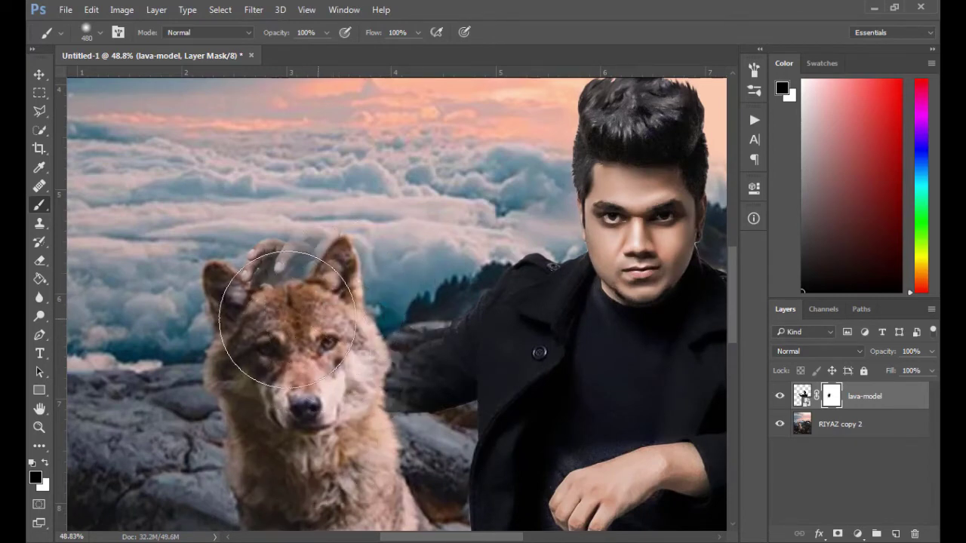
{"action": "mouse_move", "coordinate": [374, 324]}
{"action": "left_mouse_down"}
{"action": "mouse_move", "coordinate": [263, 341]}
{"action": "mouse_move", "coordinate": [277, 340]}
{"action": "left_mouse_up"}
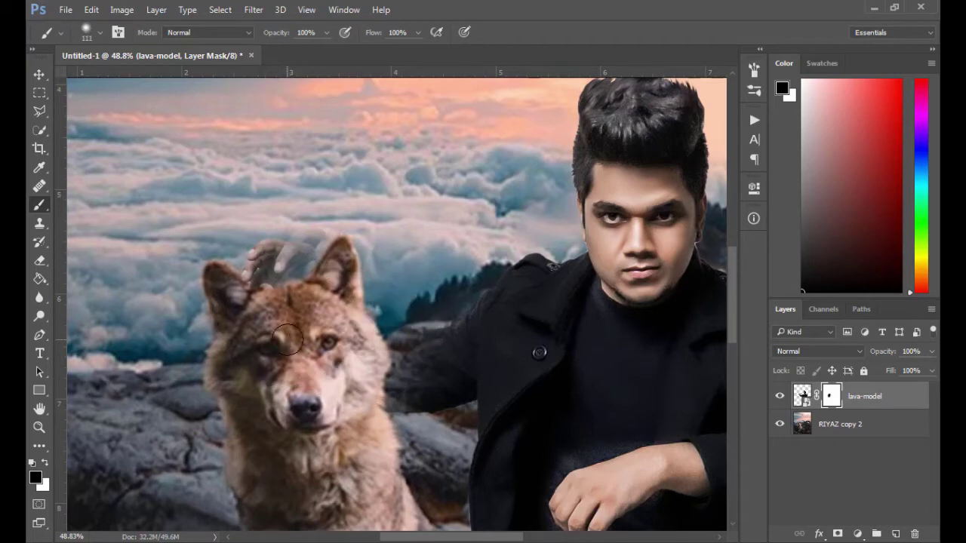
{"action": "scroll", "coordinate": [440, 319], "scroll_direction": "up", "scroll_amount": 5}
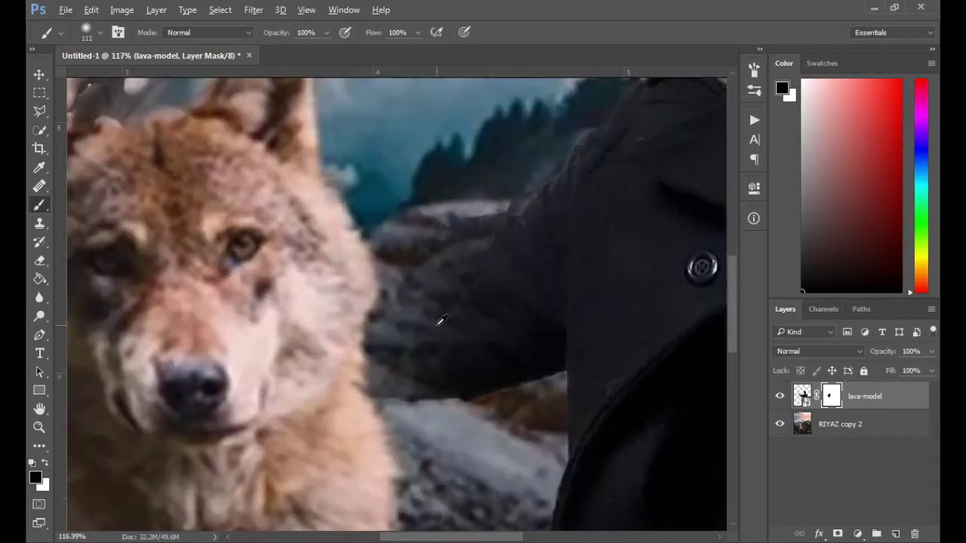
Switch the mask brush to white and restore the man's sleeve beside the wolf.
{"action": "key", "text": "x"}
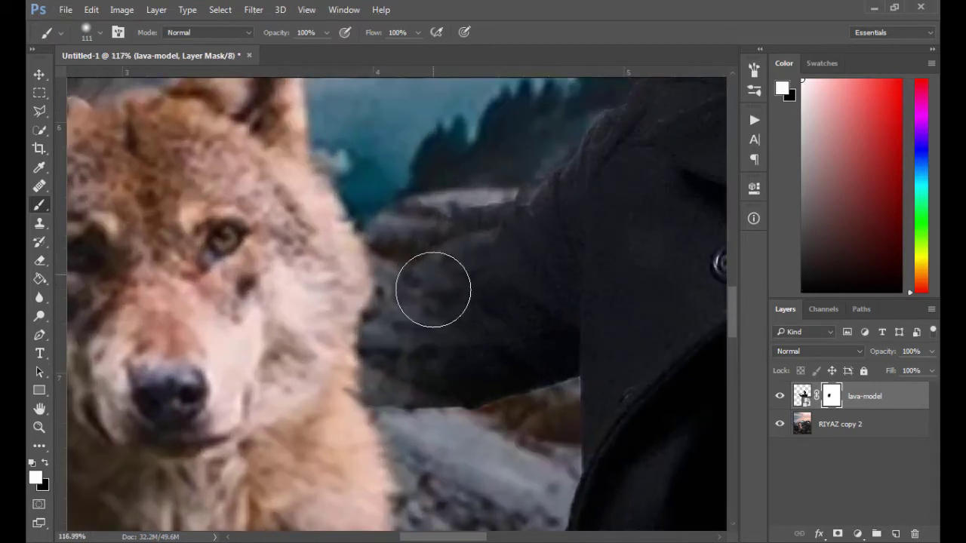
{"action": "mouse_move", "coordinate": [431, 286]}
{"action": "left_mouse_down"}
{"action": "mouse_move", "coordinate": [398, 370]}
{"action": "mouse_move", "coordinate": [426, 255]}
{"action": "mouse_move", "coordinate": [399, 205]}
{"action": "mouse_move", "coordinate": [412, 309]}
{"action": "mouse_move", "coordinate": [394, 201]}
{"action": "mouse_move", "coordinate": [414, 280]}
{"action": "mouse_move", "coordinate": [418, 395]}
{"action": "mouse_move", "coordinate": [401, 397]}
{"action": "mouse_move", "coordinate": [419, 365]}
{"action": "left_mouse_up"}
{"action": "scroll", "coordinate": [280, 291], "scroll_direction": "up", "scroll_amount": 1}
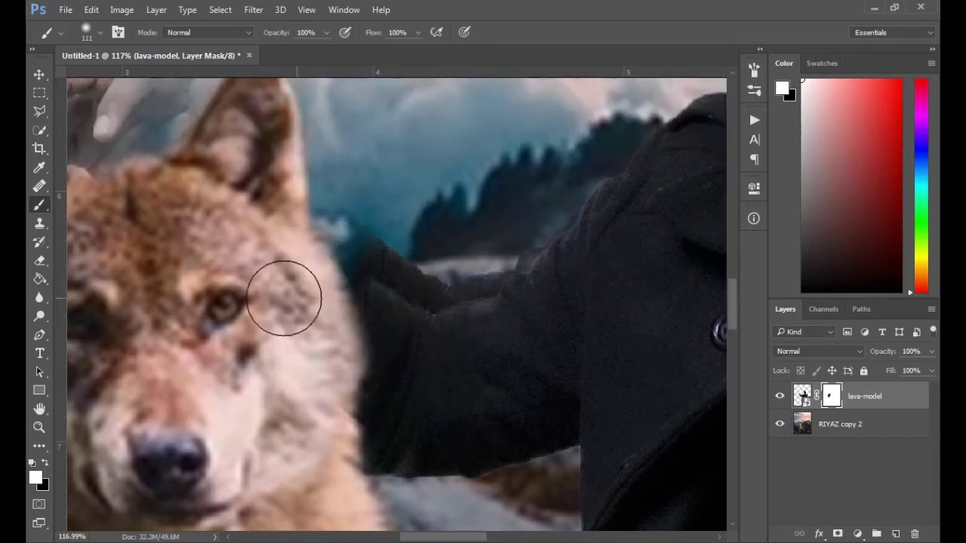
{"action": "scroll", "coordinate": [259, 291], "scroll_direction": "up", "scroll_amount": 1}
{"action": "scroll", "coordinate": [231, 294], "scroll_direction": "up", "scroll_amount": 1}
{"action": "scroll", "coordinate": [231, 295], "scroll_direction": "left", "scroll_amount": 1}
{"action": "scroll", "coordinate": [334, 252], "scroll_direction": "left", "scroll_amount": 1}
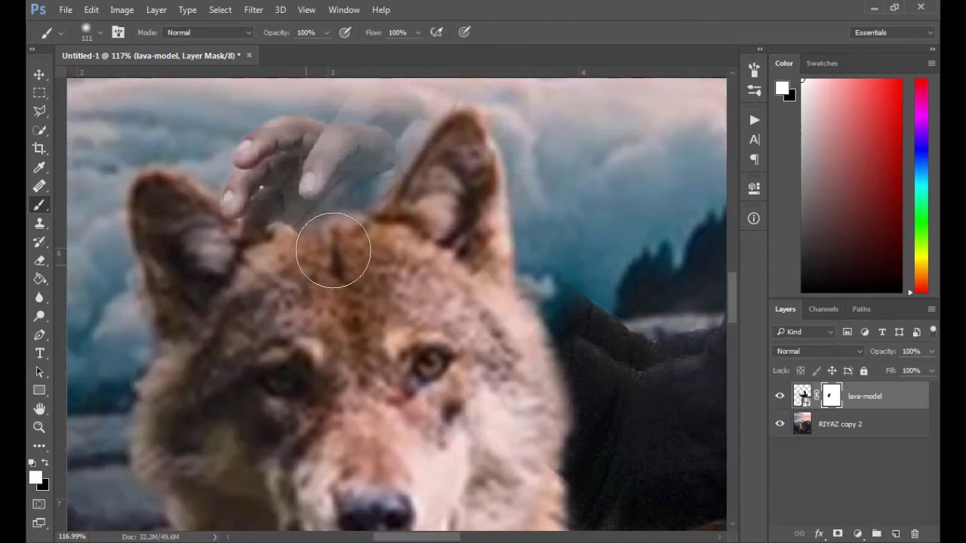
{"action": "scroll", "coordinate": [335, 242], "scroll_direction": "up", "scroll_amount": 1}
{"action": "scroll", "coordinate": [358, 217], "scroll_direction": "up", "scroll_amount": 1}
Reveal the man's hand and fingers resting on the wolf's head behind its ear.
{"action": "left_click_drag", "start_coordinate": [359, 217], "coordinate": [367, 226]}
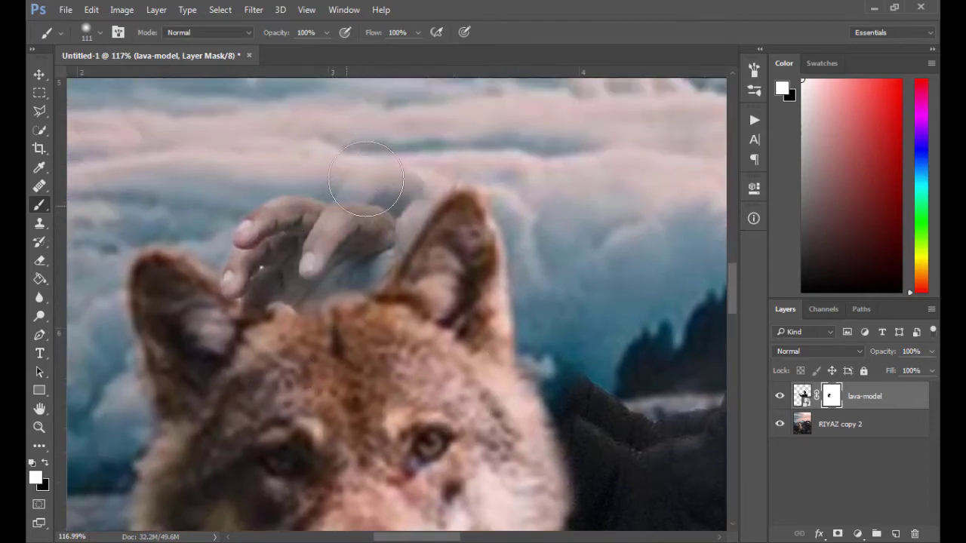
{"action": "mouse_move", "coordinate": [309, 264]}
{"action": "left_mouse_down"}
{"action": "mouse_move", "coordinate": [323, 204]}
{"action": "mouse_move", "coordinate": [366, 205]}
{"action": "mouse_move", "coordinate": [388, 222]}
{"action": "mouse_move", "coordinate": [254, 270]}
{"action": "mouse_move", "coordinate": [324, 252]}
{"action": "mouse_move", "coordinate": [374, 214]}
{"action": "left_mouse_up"}
{"action": "scroll", "coordinate": [374, 214], "scroll_direction": "down", "scroll_amount": 2}
{"action": "scroll", "coordinate": [377, 205], "scroll_direction": "down", "scroll_amount": 2}
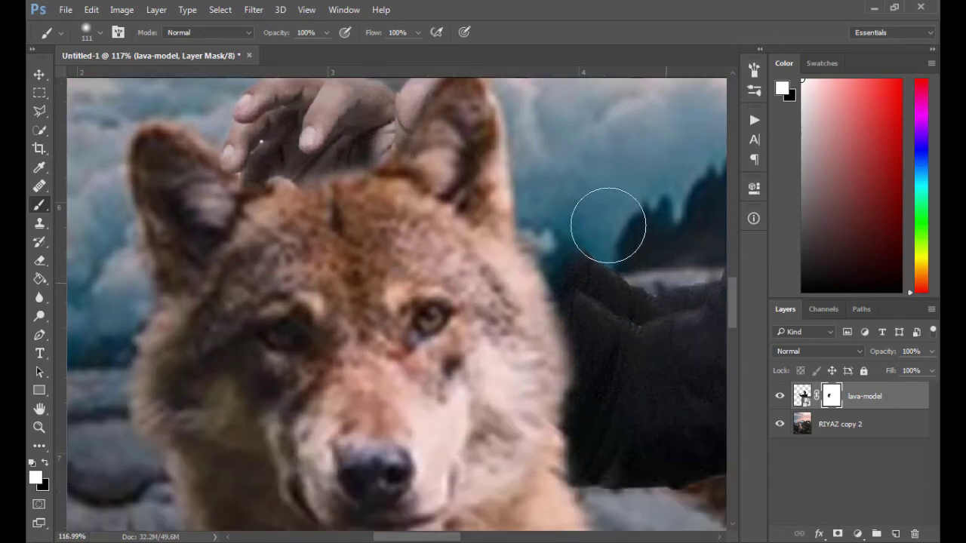
{"action": "mouse_move", "coordinate": [609, 222]}
{"action": "left_mouse_down"}
{"action": "mouse_move", "coordinate": [571, 243]}
{"action": "mouse_move", "coordinate": [551, 221]}
{"action": "mouse_move", "coordinate": [556, 201]}
{"action": "mouse_move", "coordinate": [566, 287]}
{"action": "left_mouse_up"}
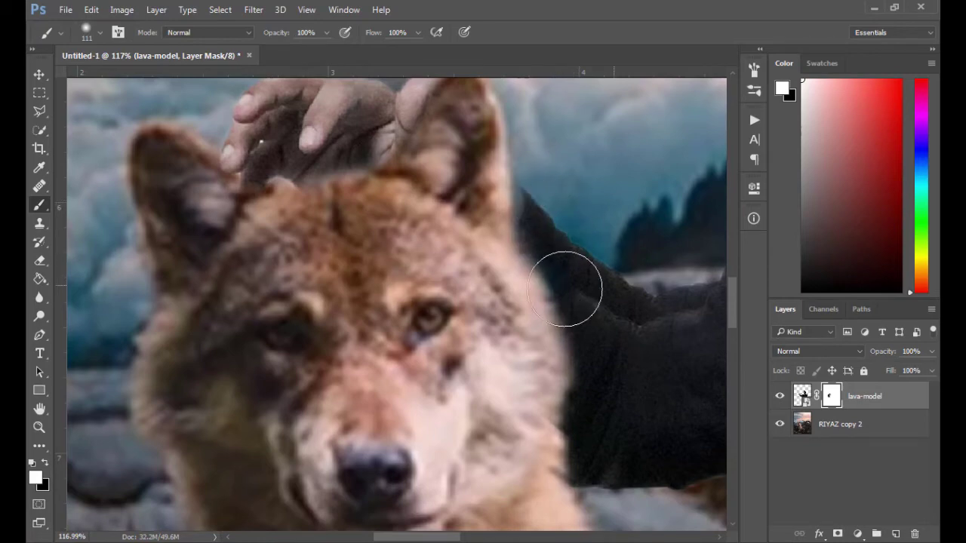
{"action": "scroll", "coordinate": [510, 276], "scroll_direction": "down", "scroll_amount": 5}
{"action": "scroll", "coordinate": [443, 272], "scroll_direction": "down", "scroll_amount": 3}
{"action": "scroll", "coordinate": [438, 277], "scroll_direction": "up", "scroll_amount": 1}
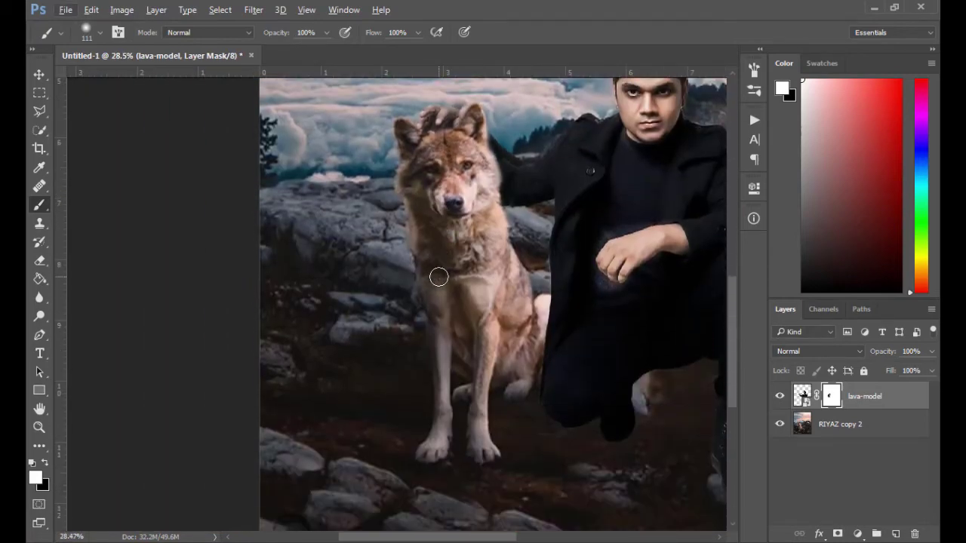
{"action": "scroll", "coordinate": [438, 277], "scroll_direction": "right", "scroll_amount": 4}
{"action": "scroll", "coordinate": [539, 319], "scroll_direction": "down", "scroll_amount": 3}
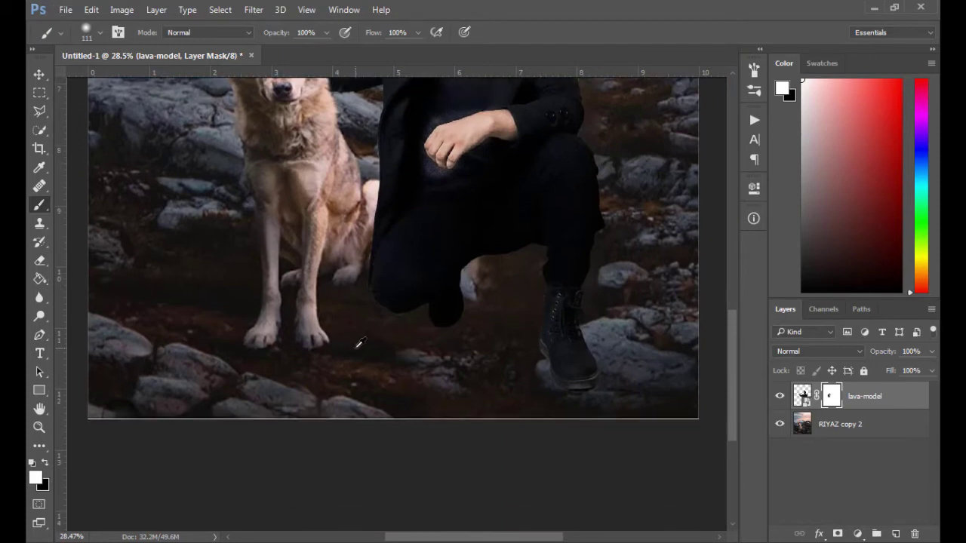
{"action": "scroll", "coordinate": [360, 343], "scroll_direction": "down", "scroll_amount": 2}
{"action": "scroll", "coordinate": [360, 344], "scroll_direction": "down", "scroll_amount": 1}
{"action": "scroll", "coordinate": [359, 343], "scroll_direction": "up", "scroll_amount": 1}
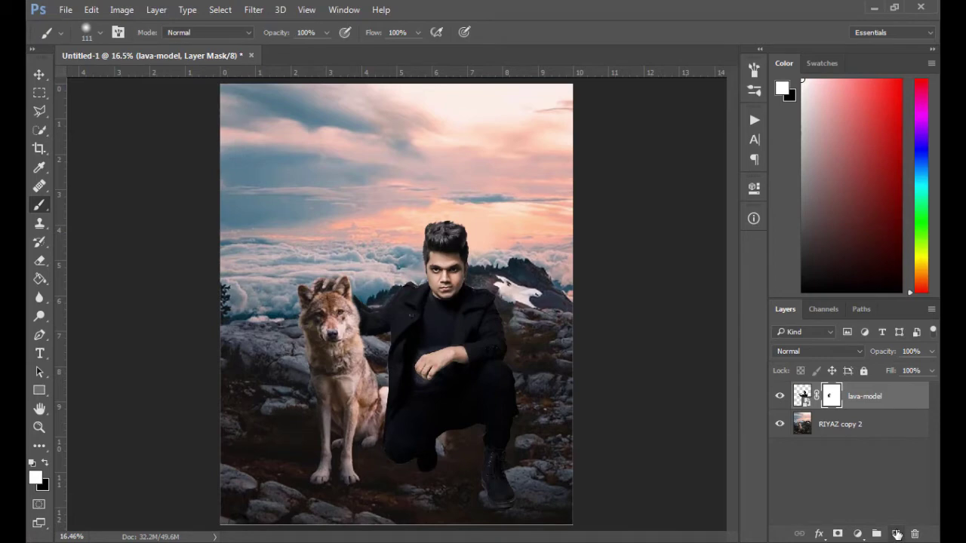
Add a new Layer 1 beneath lava-model with black as the painting colour.
{"action": "left_click", "coordinate": [897, 535]}
{"action": "key", "text": "x"}
{"action": "left_click_drag", "start_coordinate": [863, 397], "coordinate": [851, 438]}
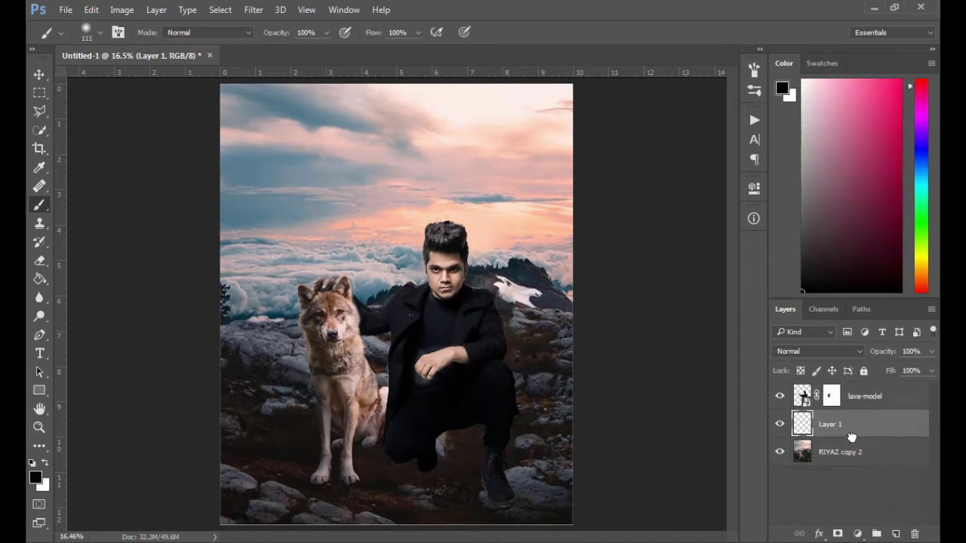
Paint a soft black spot on Layer 1 and move it above the man's head.
{"action": "left_click", "coordinate": [382, 211]}
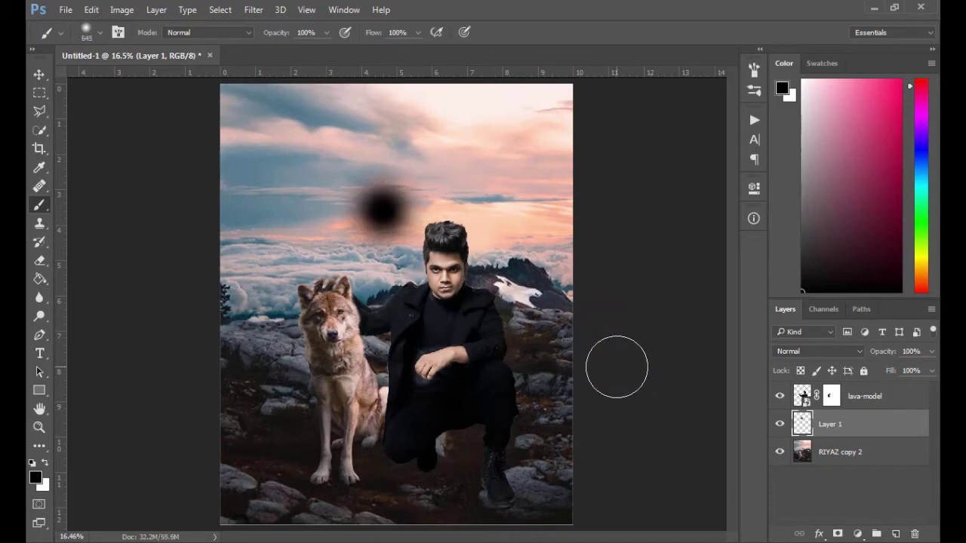
{"action": "key", "text": "ctrl+t"}
{"action": "mouse_move", "coordinate": [418, 216]}
{"action": "left_mouse_down"}
{"action": "mouse_move", "coordinate": [522, 504]}
{"action": "mouse_move", "coordinate": [529, 496]}
{"action": "left_mouse_up"}
{"action": "left_click_drag", "start_coordinate": [524, 446], "coordinate": [490, 120]}
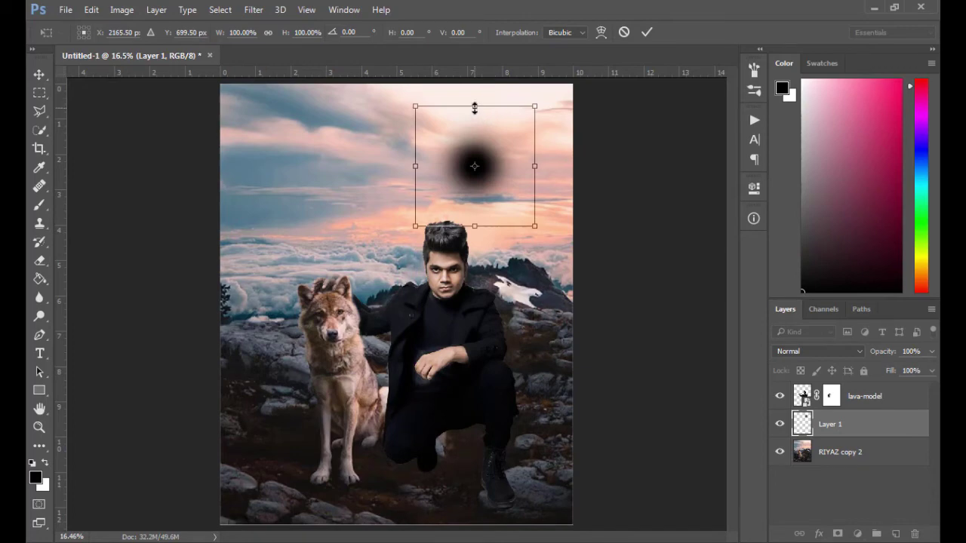
Squash, widen and rotate the black spot about 83°, setting it under the man's boot.
{"action": "left_click_drag", "start_coordinate": [475, 108], "coordinate": [475, 183]}
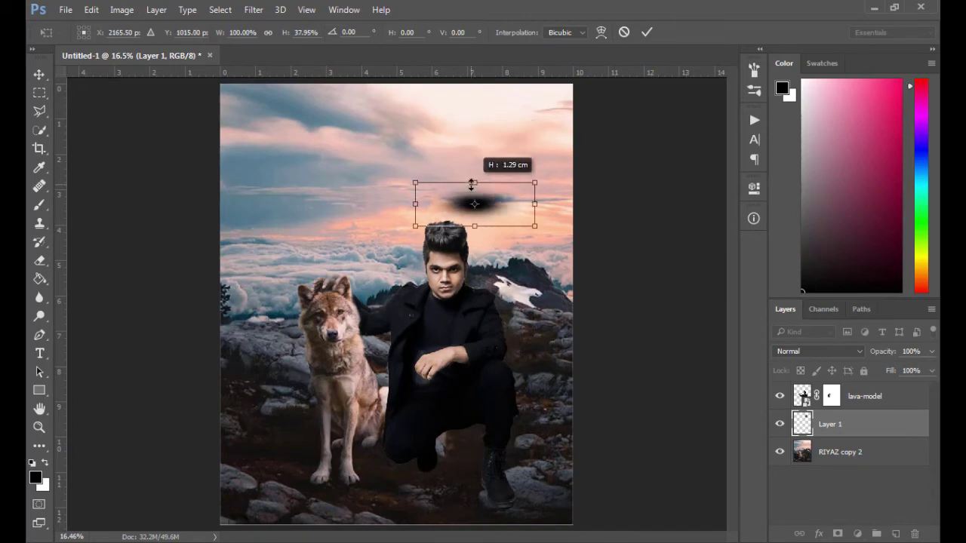
{"action": "mouse_move", "coordinate": [533, 205]}
{"action": "left_mouse_down"}
{"action": "mouse_move", "coordinate": [598, 204]}
{"action": "mouse_move", "coordinate": [645, 310]}
{"action": "mouse_move", "coordinate": [615, 377]}
{"action": "left_mouse_up"}
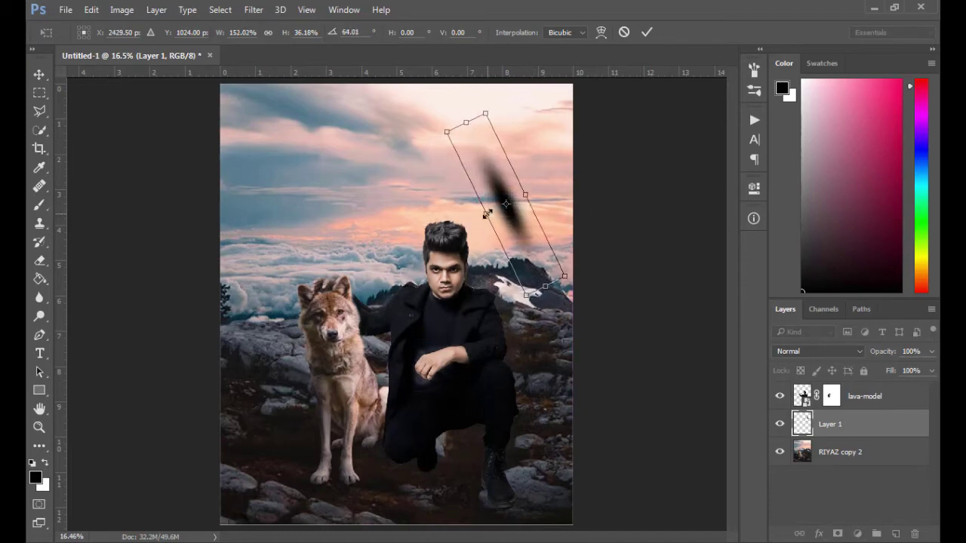
{"action": "mouse_move", "coordinate": [487, 214]}
{"action": "left_mouse_down"}
{"action": "mouse_move", "coordinate": [475, 501]}
{"action": "mouse_move", "coordinate": [500, 515]}
{"action": "left_mouse_up"}
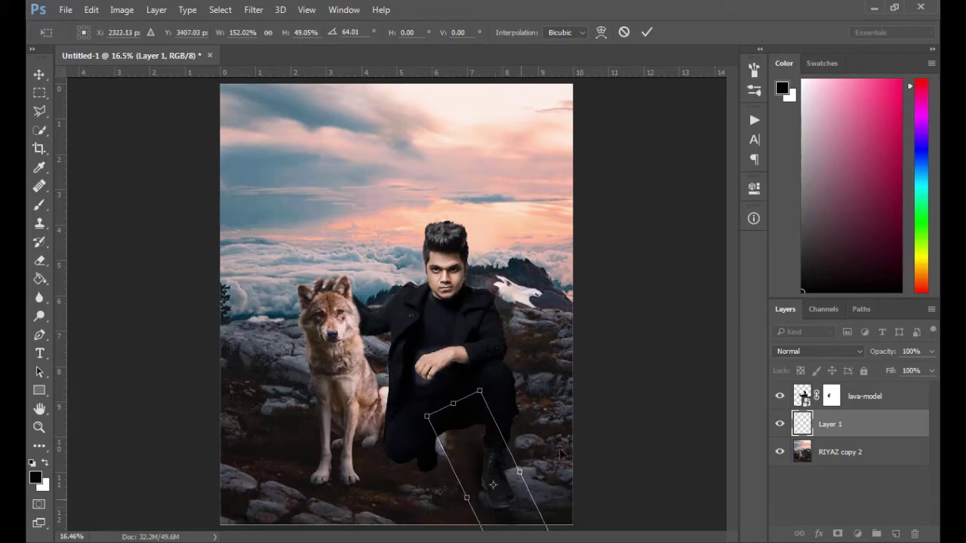
{"action": "mouse_move", "coordinate": [500, 368]}
{"action": "left_mouse_down"}
{"action": "mouse_move", "coordinate": [516, 440]}
{"action": "mouse_move", "coordinate": [501, 456]}
{"action": "left_mouse_up"}
{"action": "mouse_move", "coordinate": [474, 488]}
{"action": "left_mouse_down"}
{"action": "mouse_move", "coordinate": [462, 490]}
{"action": "mouse_move", "coordinate": [520, 487]}
{"action": "left_mouse_up"}
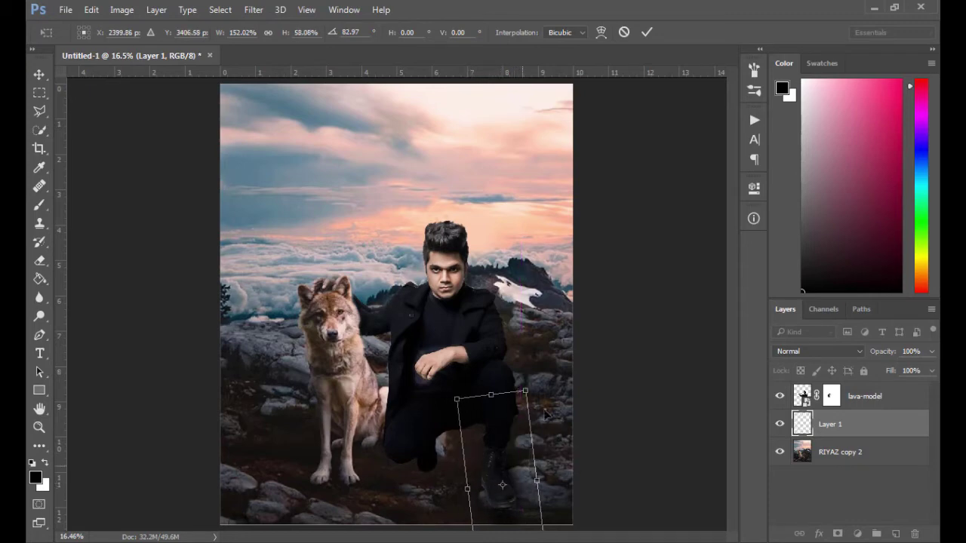
{"action": "left_click", "coordinate": [649, 32]}
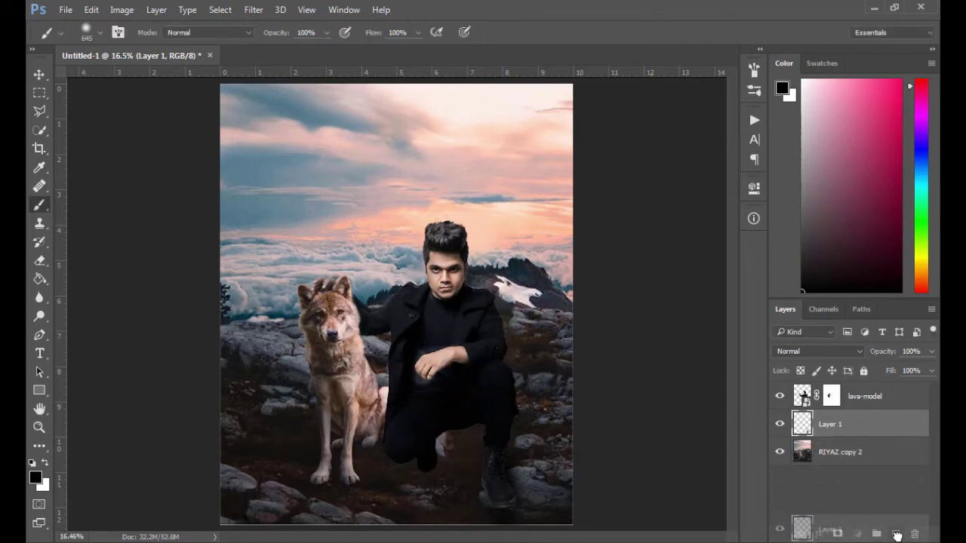
Duplicate the shadow under the near knee and set shadow opacities to 58% and 79%.
{"action": "left_click_drag", "start_coordinate": [878, 430], "coordinate": [896, 533]}
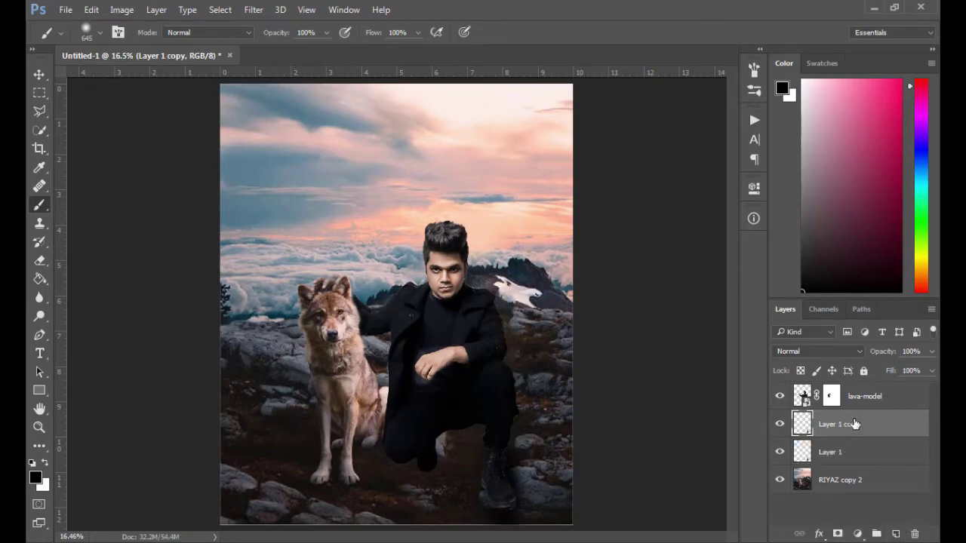
{"action": "key", "text": "ctrl+t"}
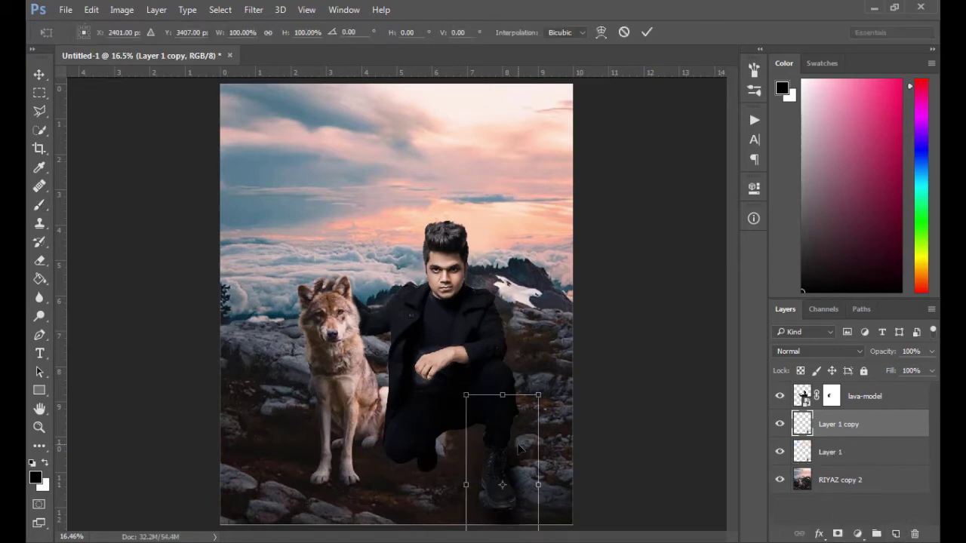
{"action": "left_click_drag", "start_coordinate": [520, 449], "coordinate": [442, 422]}
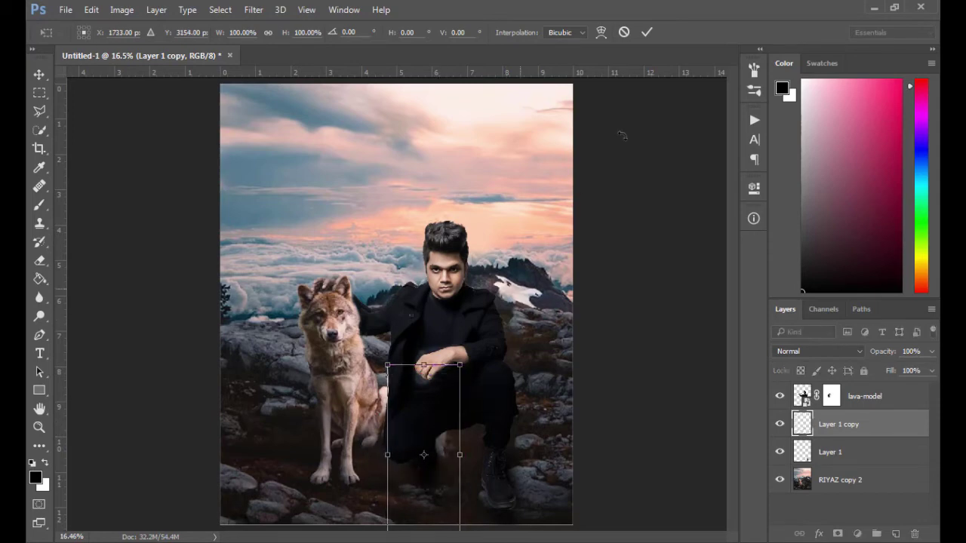
{"action": "left_click", "coordinate": [646, 33]}
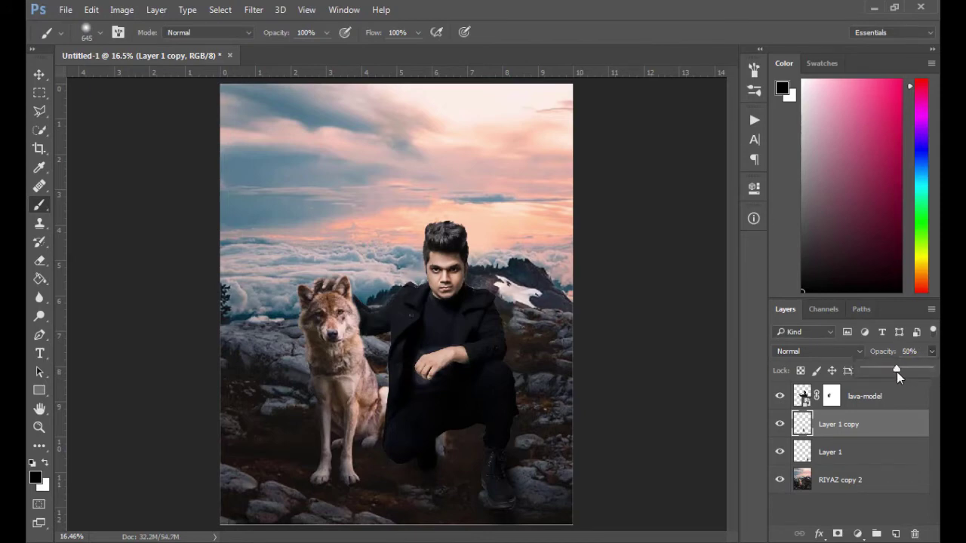
{"action": "left_click", "coordinate": [851, 455]}
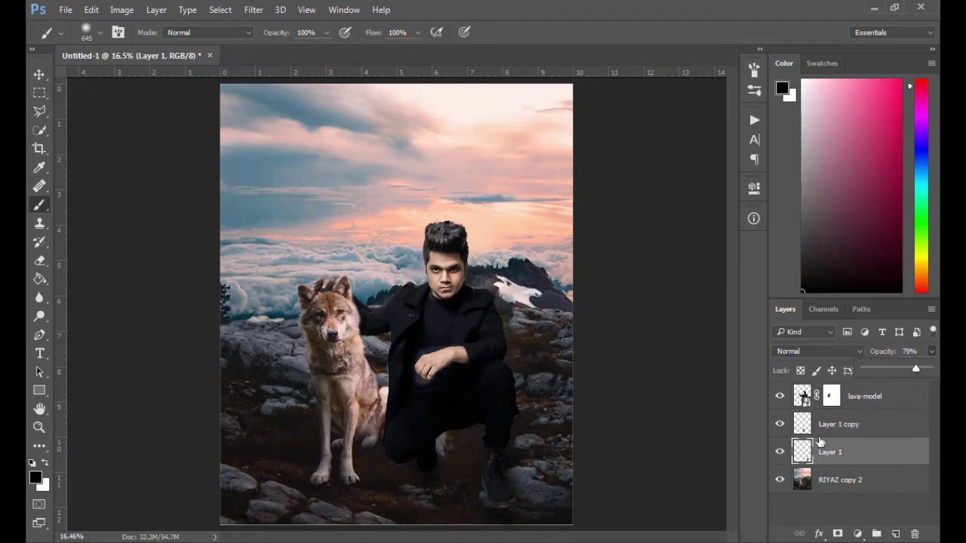
{"action": "left_click", "coordinate": [897, 405]}
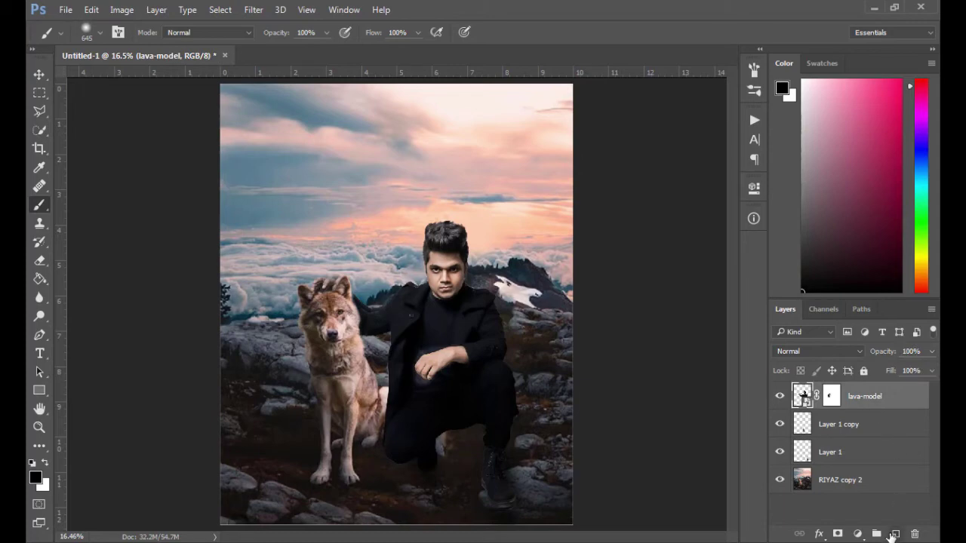
On a new layer above lava-model, brush sampled peach sky colour over the man's hair.
{"action": "left_click", "coordinate": [894, 533]}
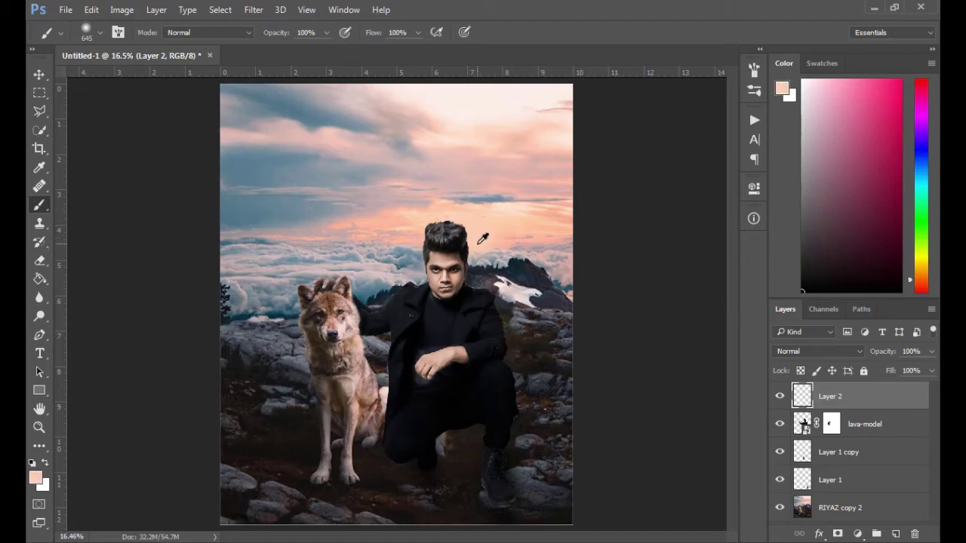
{"action": "left_click", "coordinate": [478, 243], "text": "alt"}
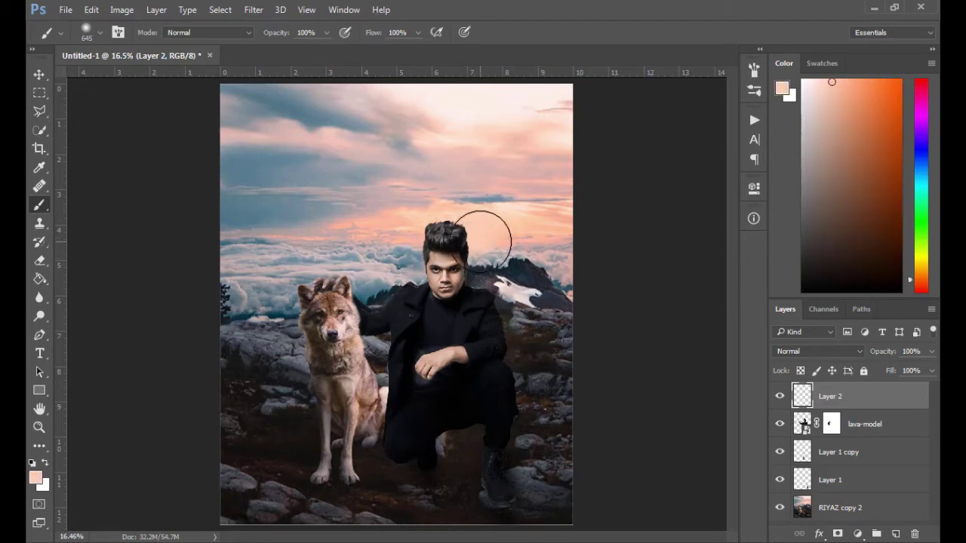
{"action": "left_click_drag", "start_coordinate": [483, 240], "coordinate": [487, 225]}
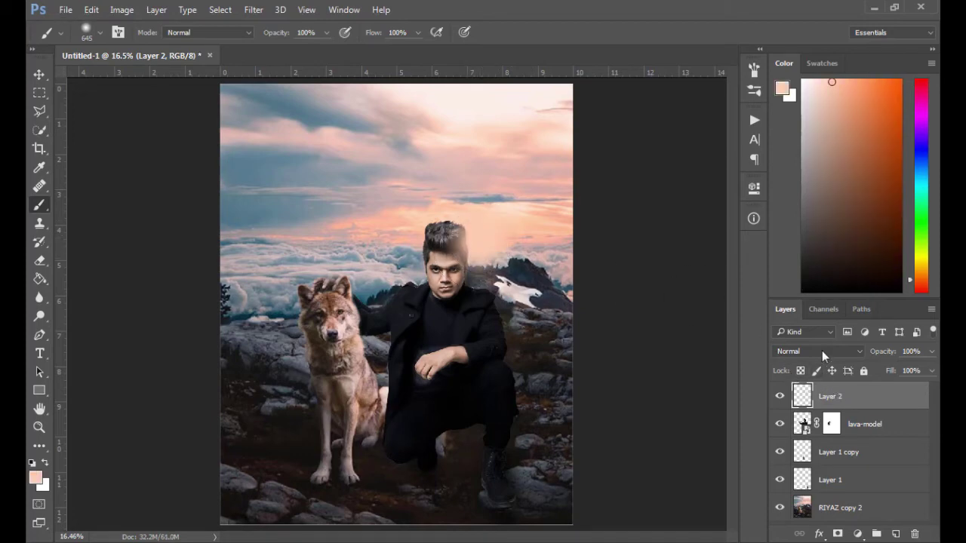
Set Layer 2 to Overlay blend mode and add an empty Layer 3 above it.
{"action": "left_click", "coordinate": [797, 350]}
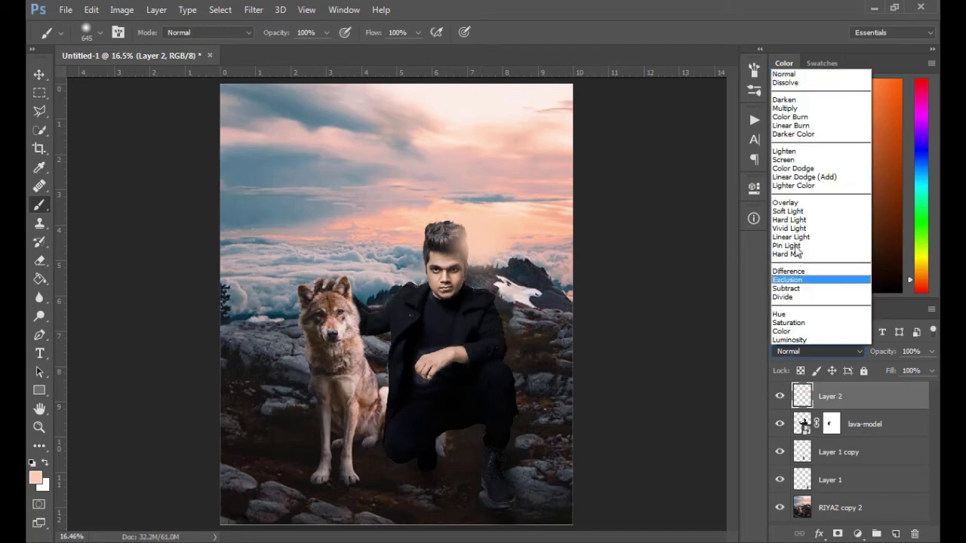
{"action": "left_click", "coordinate": [787, 202]}
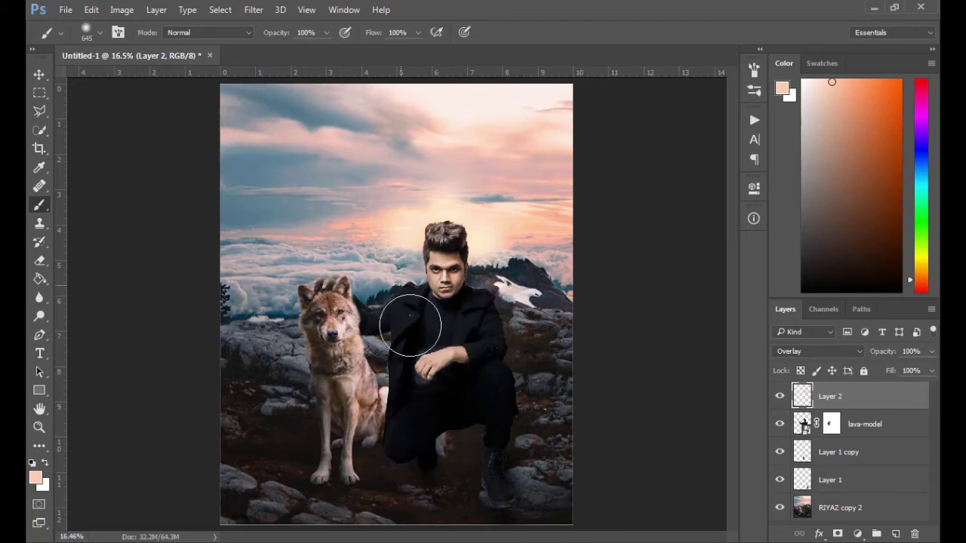
{"action": "left_click", "coordinate": [896, 534]}
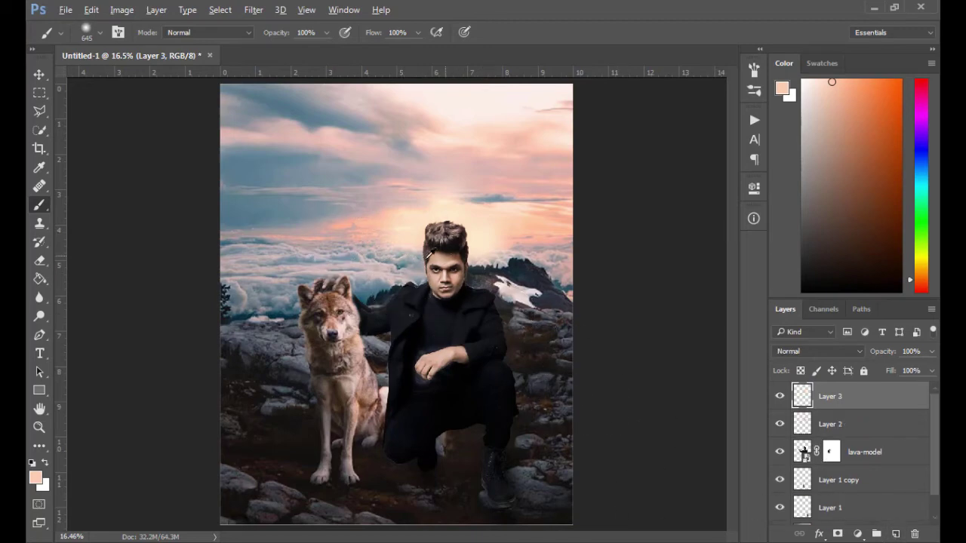
Brush sampled greyish-pink left of the head on Layer 3 as Overlay; put new Layer 4 beneath lava-model.
{"action": "left_click", "coordinate": [411, 278], "text": "alt"}
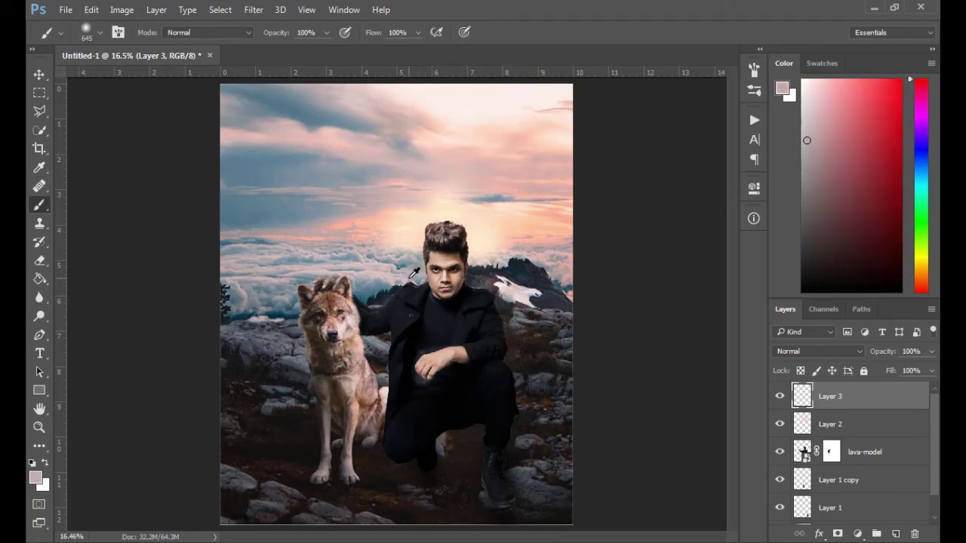
{"action": "left_click_drag", "start_coordinate": [382, 269], "coordinate": [393, 273]}
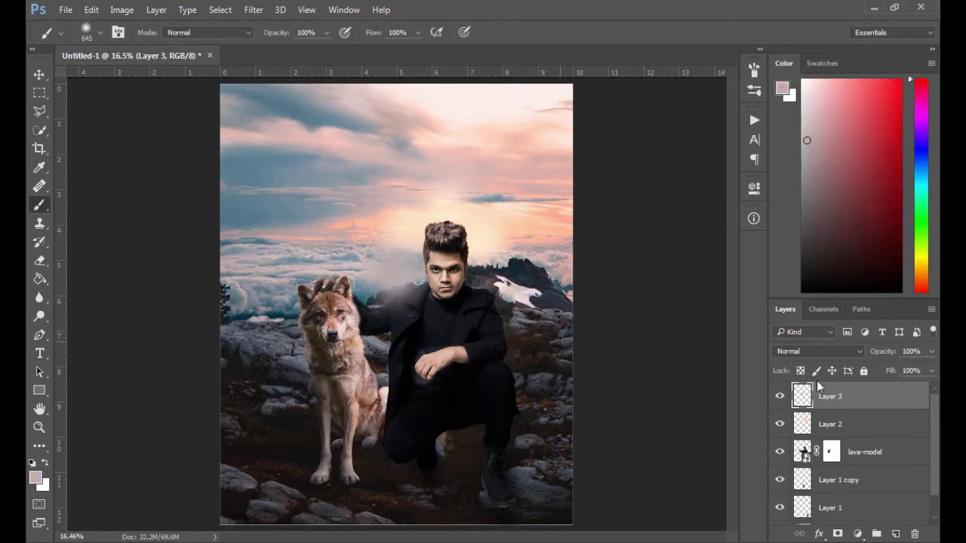
{"action": "left_click", "coordinate": [809, 353]}
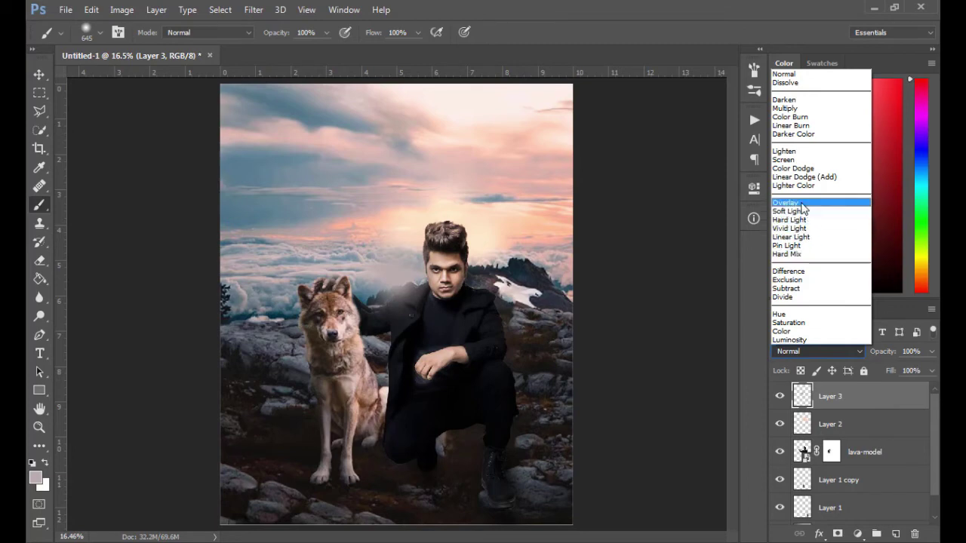
{"action": "left_click", "coordinate": [801, 202]}
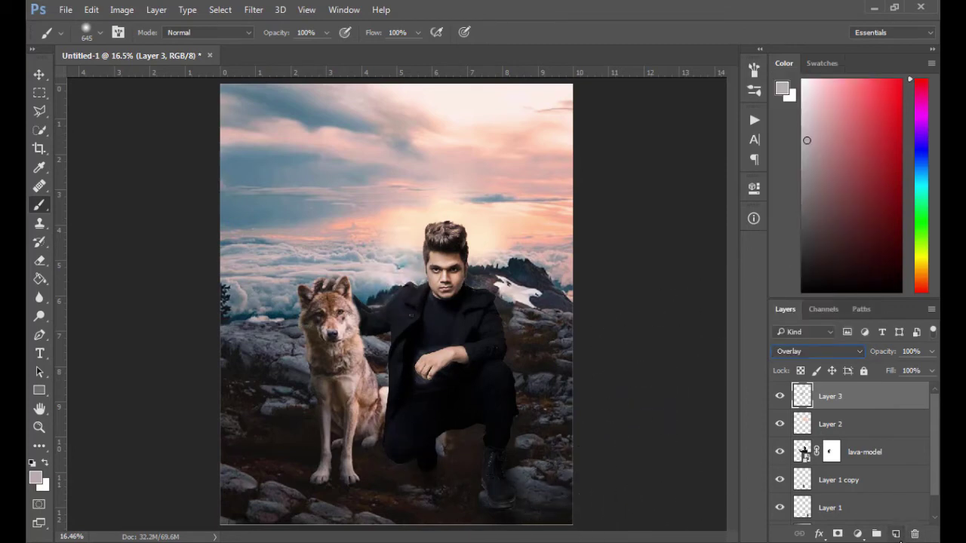
{"action": "left_click", "coordinate": [897, 535]}
{"action": "left_click_drag", "start_coordinate": [892, 406], "coordinate": [883, 491]}
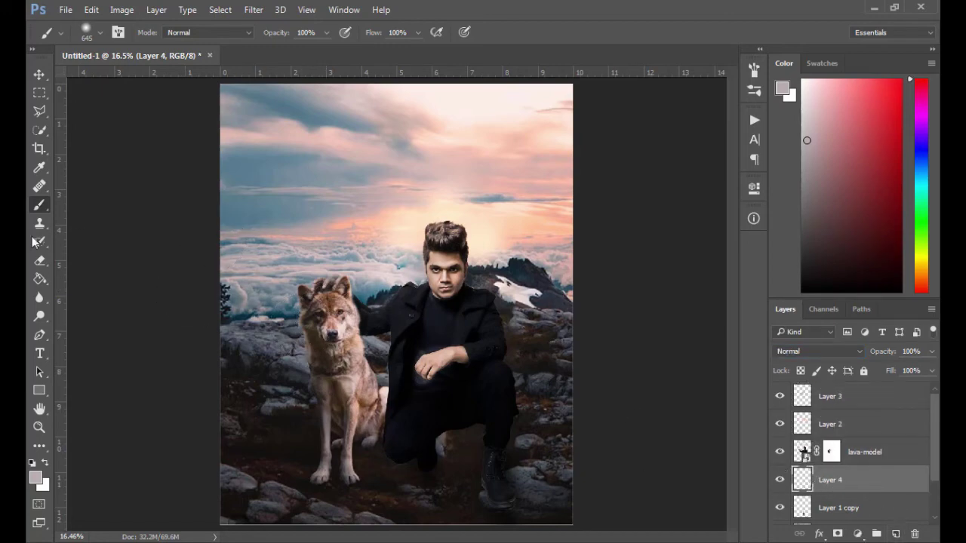
Paint black shading over the wolf's head on Layer 4, undoing one stray stroke.
{"action": "key", "text": "d"}
{"action": "left_click_drag", "start_coordinate": [332, 302], "coordinate": [348, 305]}
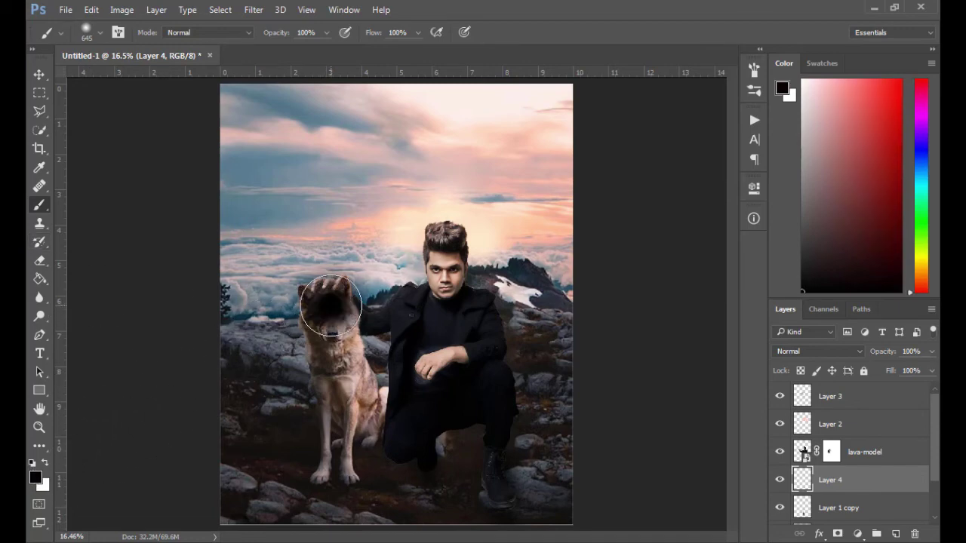
{"action": "left_click_drag", "start_coordinate": [283, 298], "coordinate": [340, 310]}
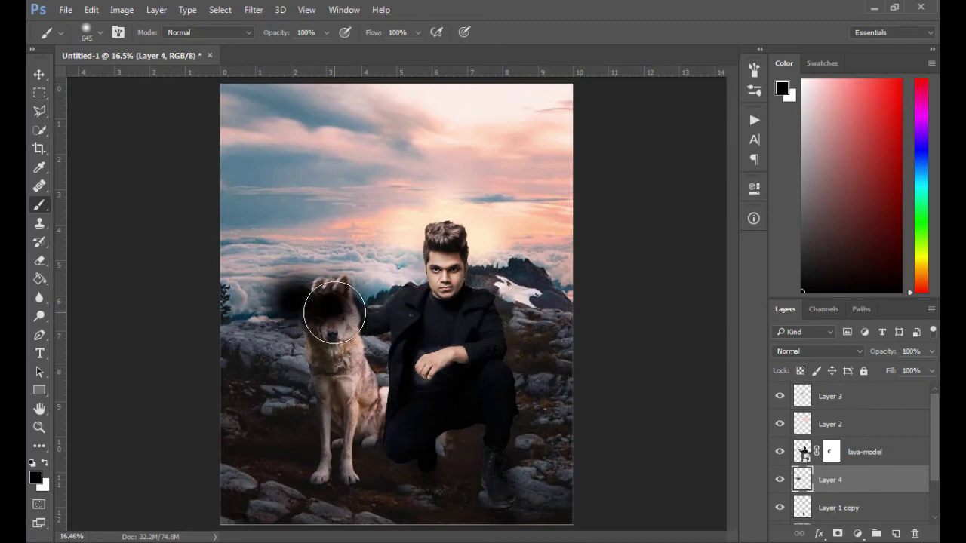
{"action": "key", "text": "ctrl+z"}
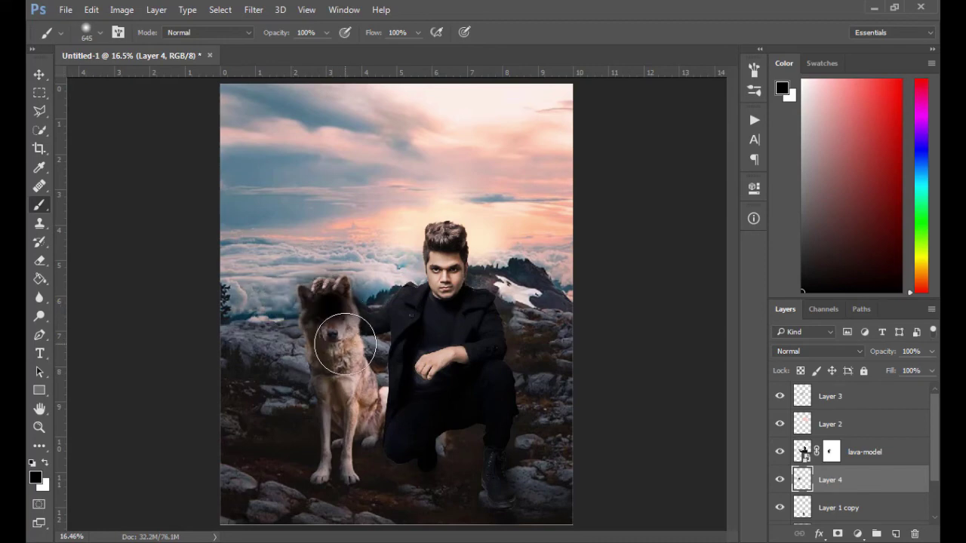
{"action": "left_click_drag", "start_coordinate": [339, 308], "coordinate": [348, 317]}
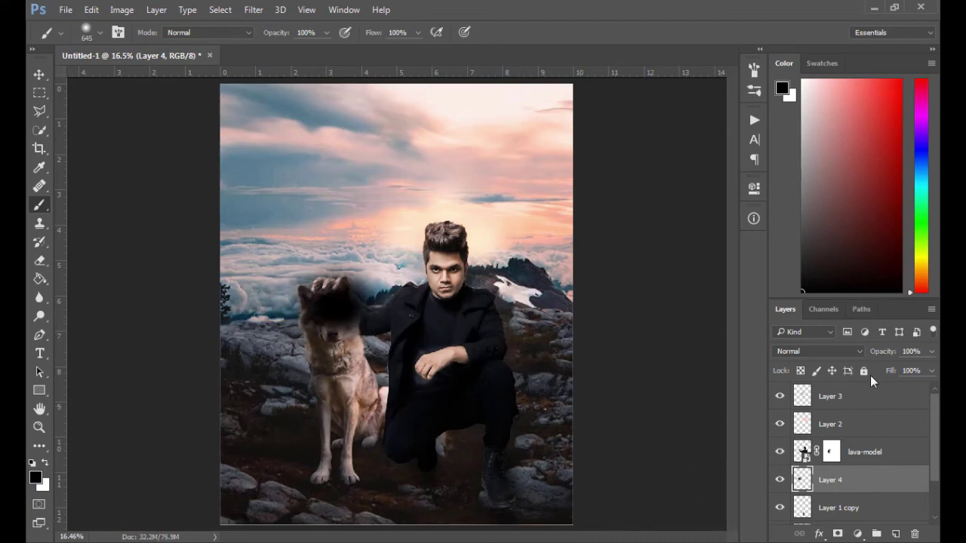
Lower Layer 4's opacity to 13%.
{"action": "left_click", "coordinate": [933, 352]}
{"action": "left_click_drag", "start_coordinate": [892, 372], "coordinate": [878, 369]}
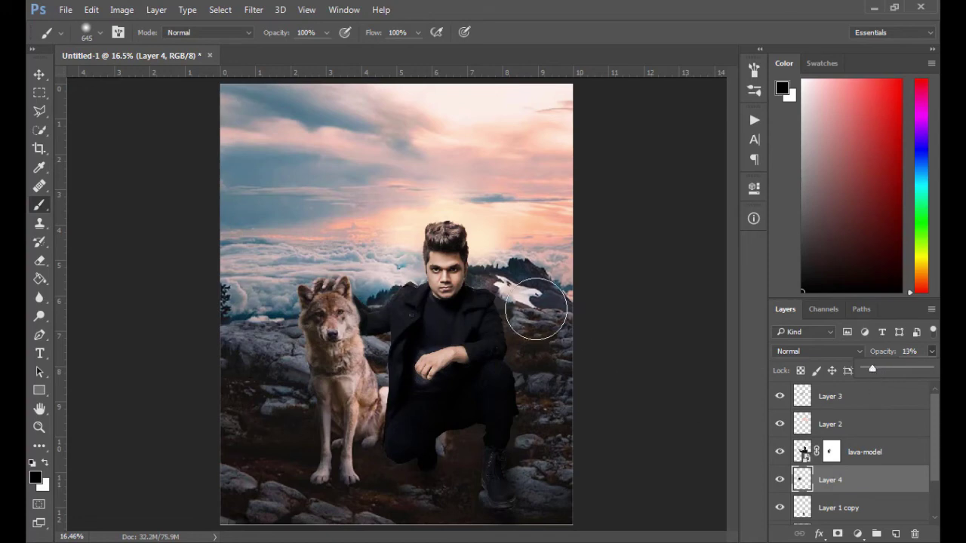
{"action": "scroll", "coordinate": [441, 300], "scroll_direction": "down", "scroll_amount": 2}
{"action": "scroll", "coordinate": [440, 301], "scroll_direction": "down", "scroll_amount": 2}
{"action": "scroll", "coordinate": [423, 305], "scroll_direction": "up", "scroll_amount": 4}
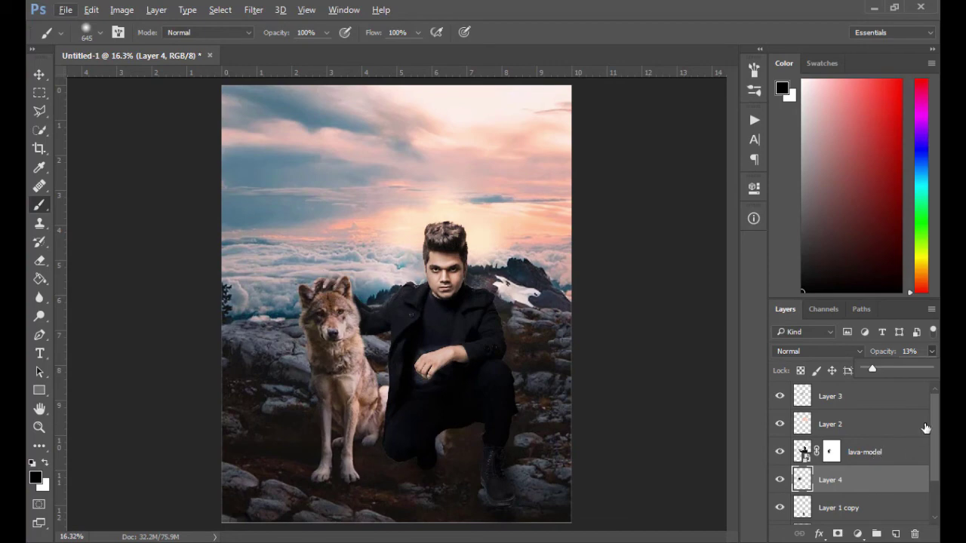
Use Merge Visible from Layer 3's context menu to flatten the man, wolf, shadows and glows.
{"action": "right_click", "coordinate": [901, 399]}
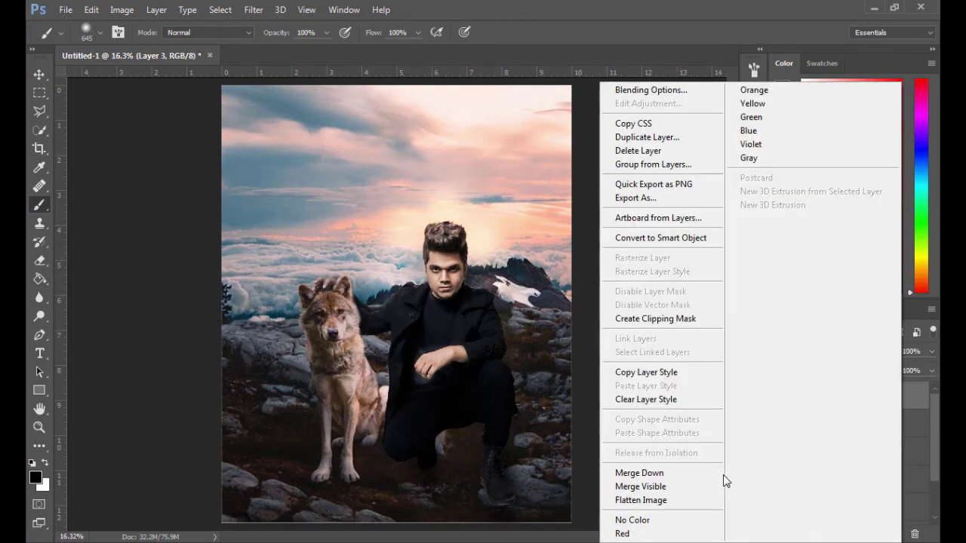
{"action": "left_click", "coordinate": [642, 486]}
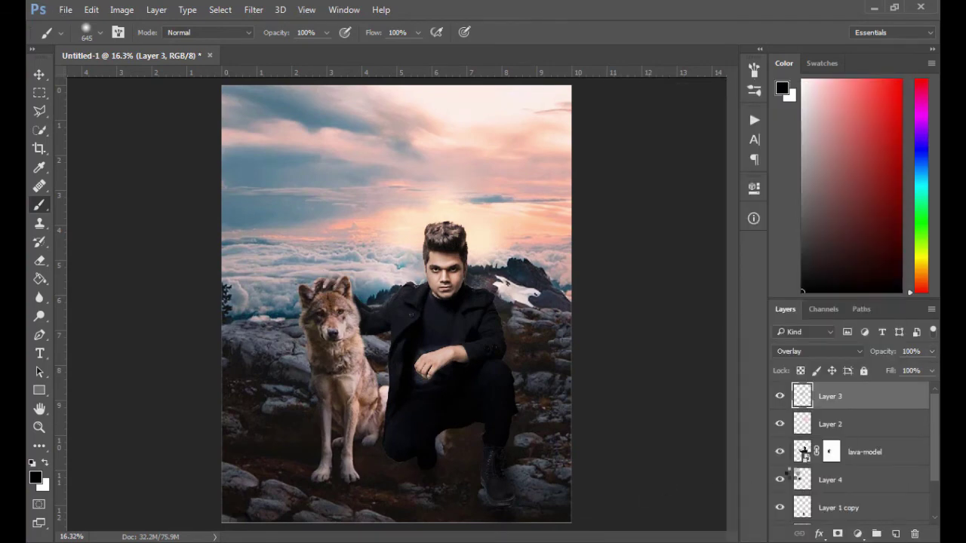